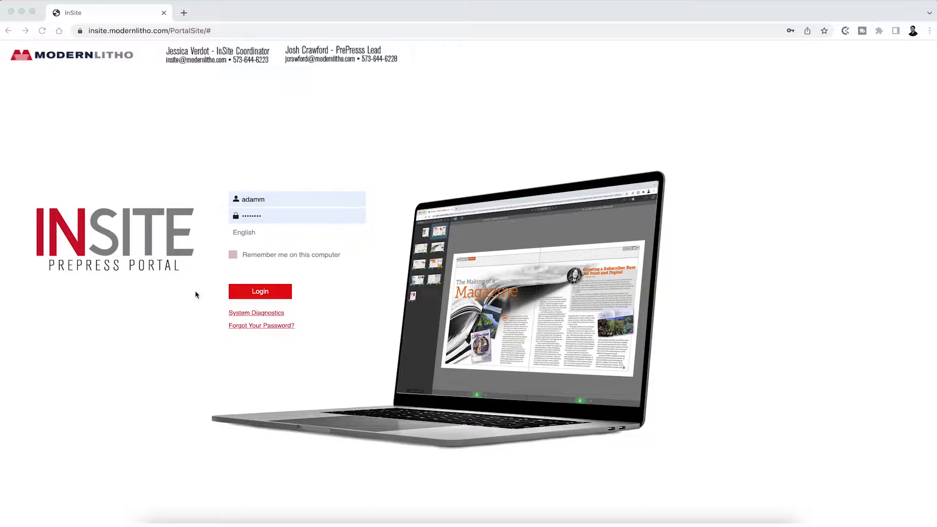
- Bring the browser window holding the InSite login form into focus
{"action": "left_click", "coordinate": [247, 293]}
- Sign in, open and cancel the Create Job form, then select the 93421_Modern Litho Print Co._Q4 - DEMO job
{"action": "left_click", "coordinate": [247, 293]}
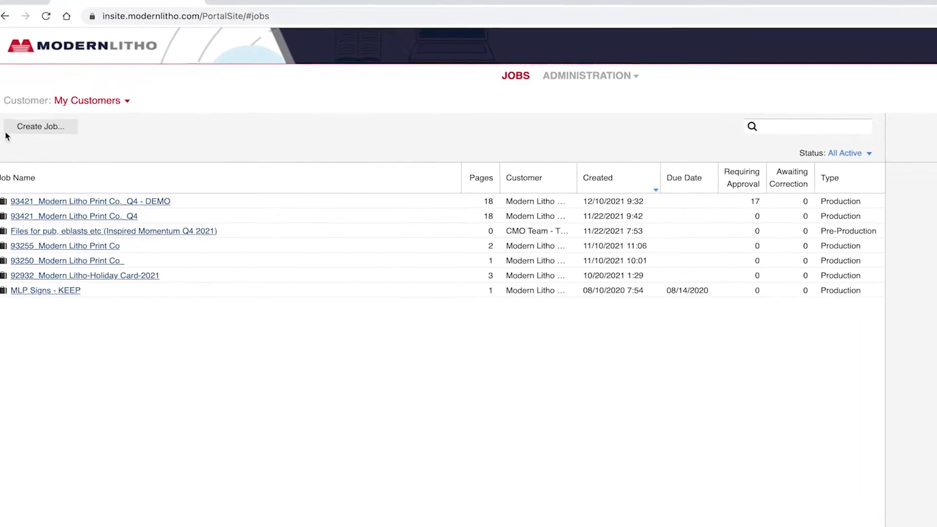
{"action": "left_click", "coordinate": [32, 131]}
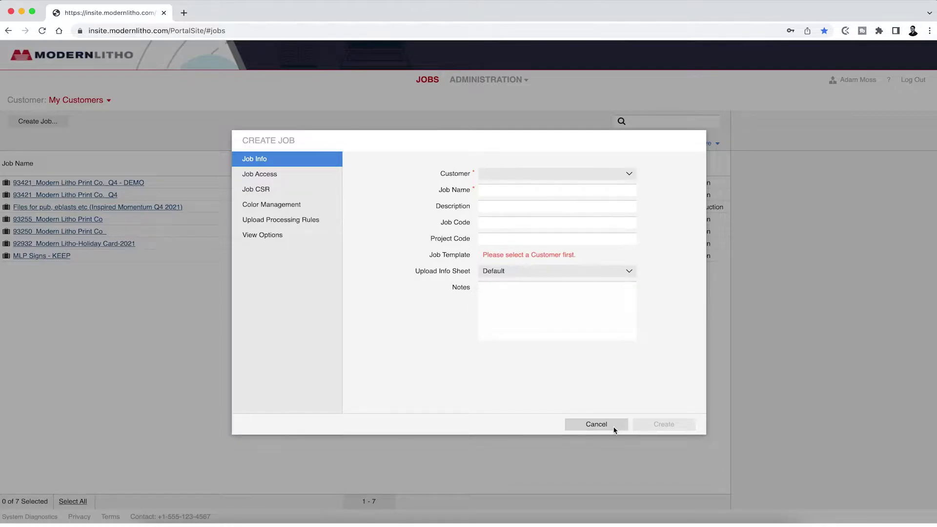
{"action": "left_click", "coordinate": [597, 423]}
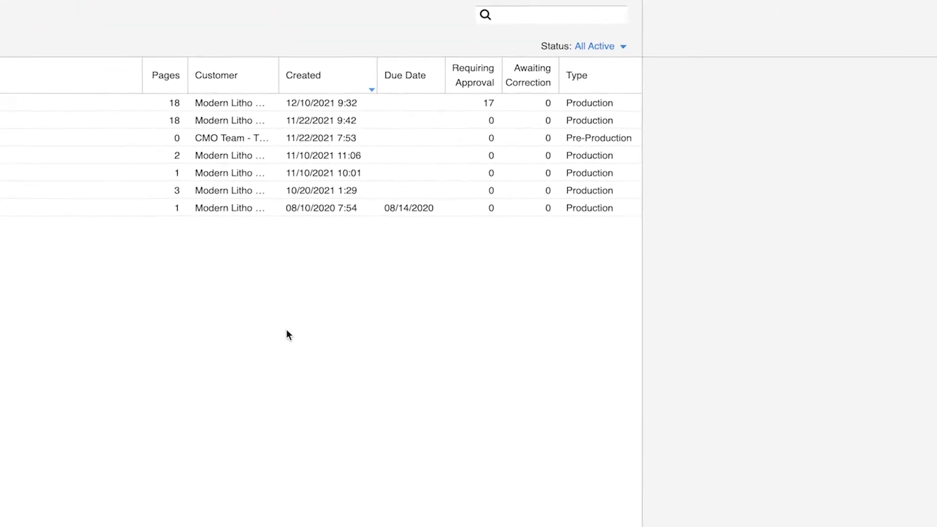
{"action": "left_click", "coordinate": [244, 92]}
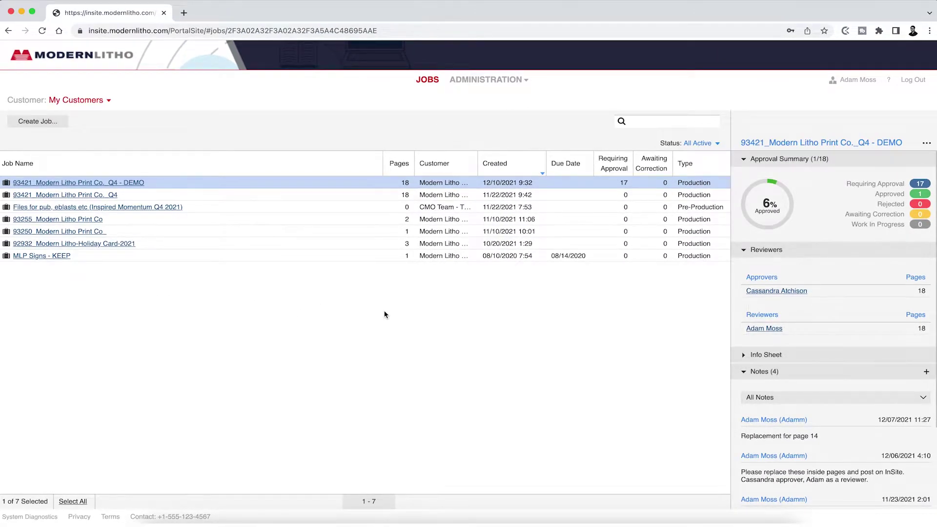
- Open the DEMO job's page list, then open and cancel the Upload Files window
{"action": "left_click_drag", "start_coordinate": [384, 315], "coordinate": [139, 189]}
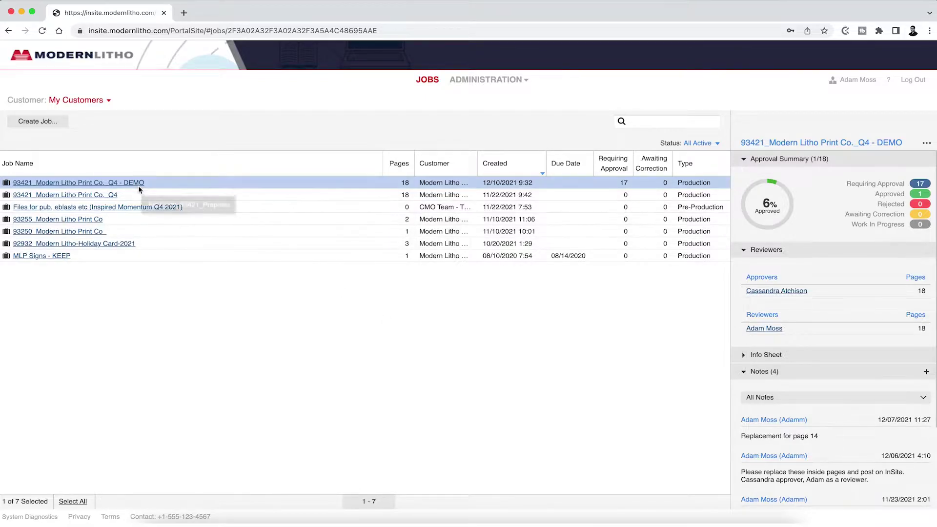
{"action": "left_click", "coordinate": [137, 187]}
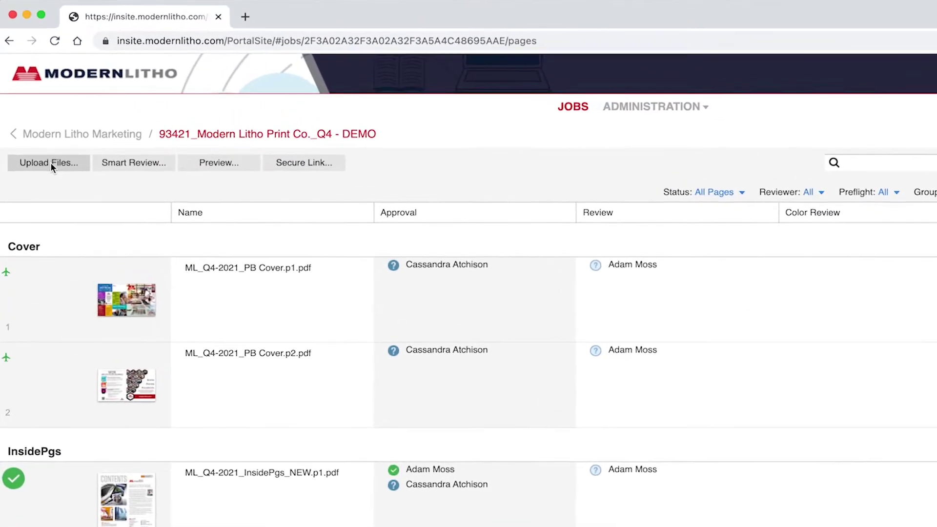
{"action": "left_click", "coordinate": [54, 171]}
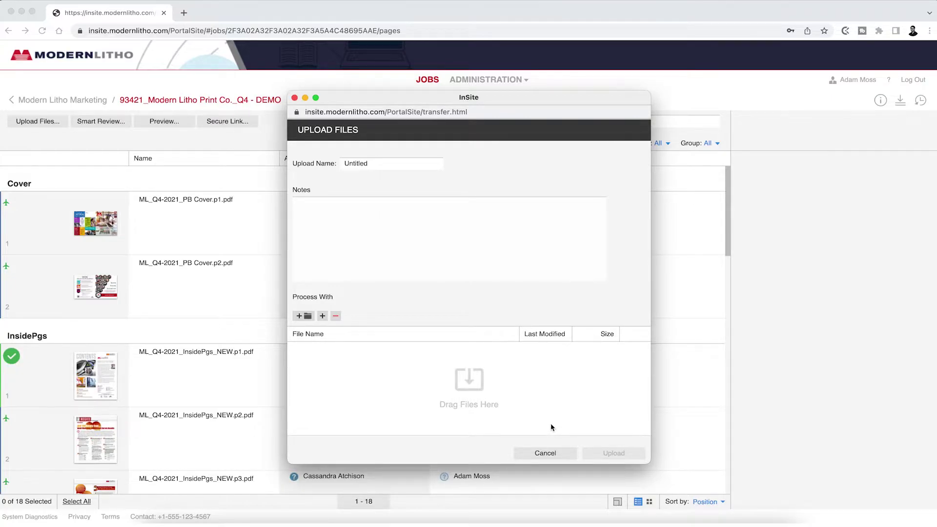
{"action": "left_click", "coordinate": [551, 453]}
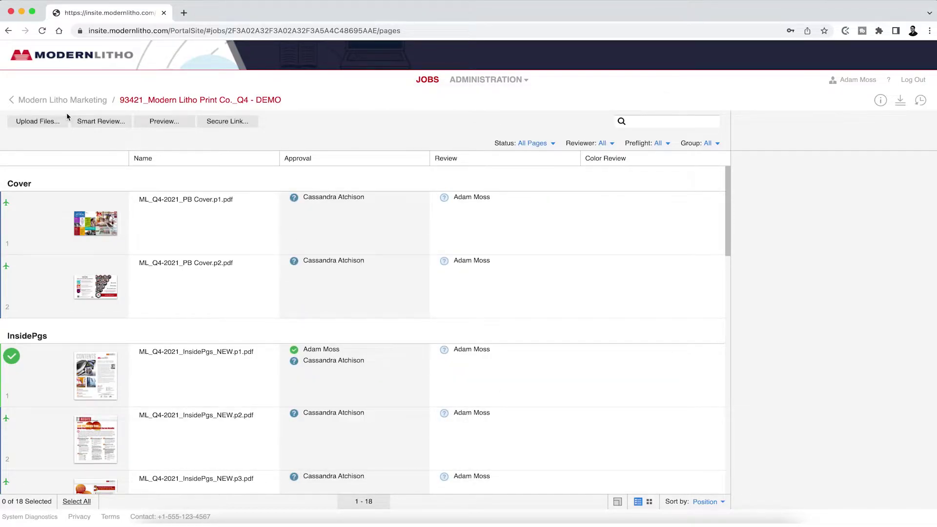
- Return to the Modern Litho Marketing job list and scroll the Q4 job's details to File Uploads
{"action": "left_click", "coordinate": [23, 101]}
{"action": "left_click", "coordinate": [124, 198]}
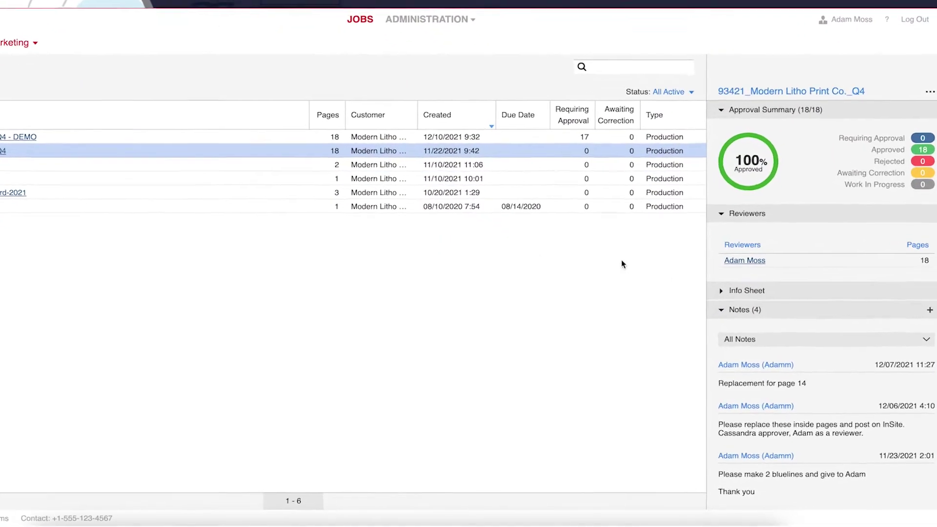
{"action": "scroll", "coordinate": [822, 364], "scroll_direction": "down", "scroll_amount": 5}
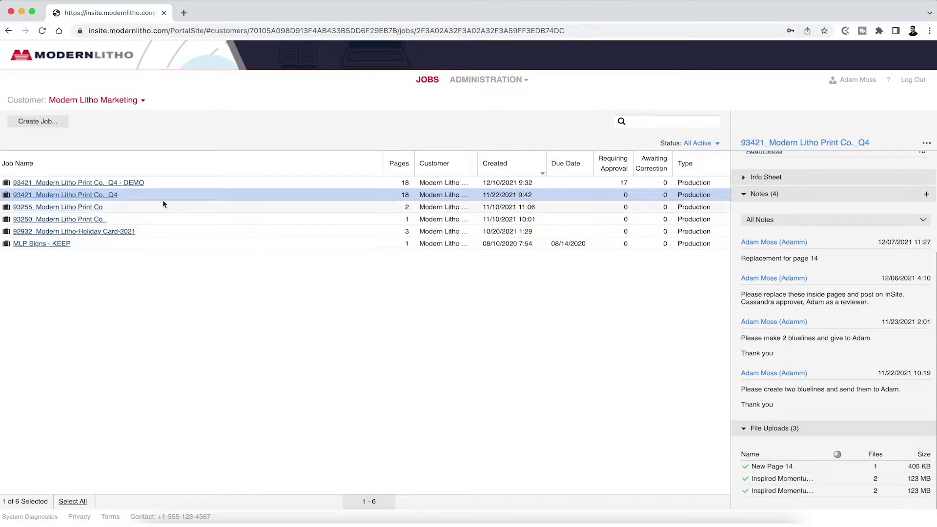
- Open the DEMO job's pages, sort them by Last Modified Date, and preview them in a new tab
{"action": "left_click", "coordinate": [136, 184]}
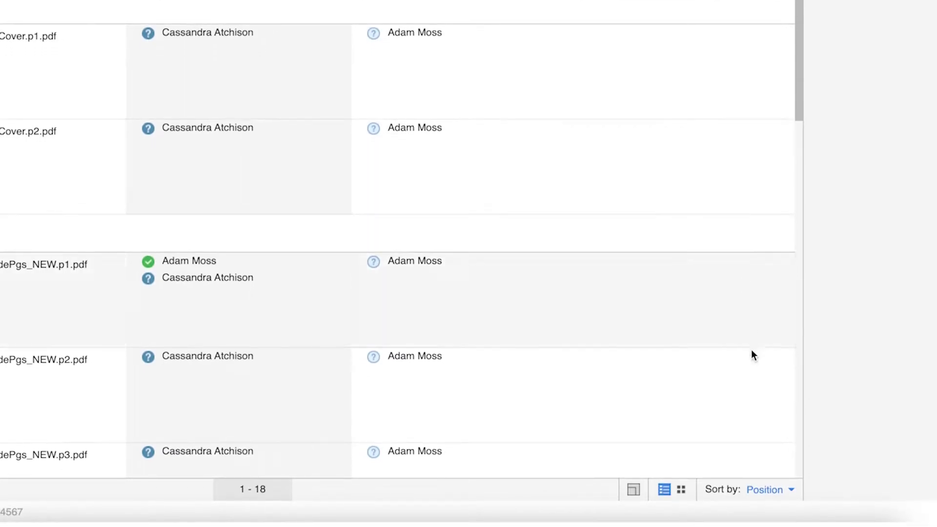
{"action": "left_click", "coordinate": [773, 491]}
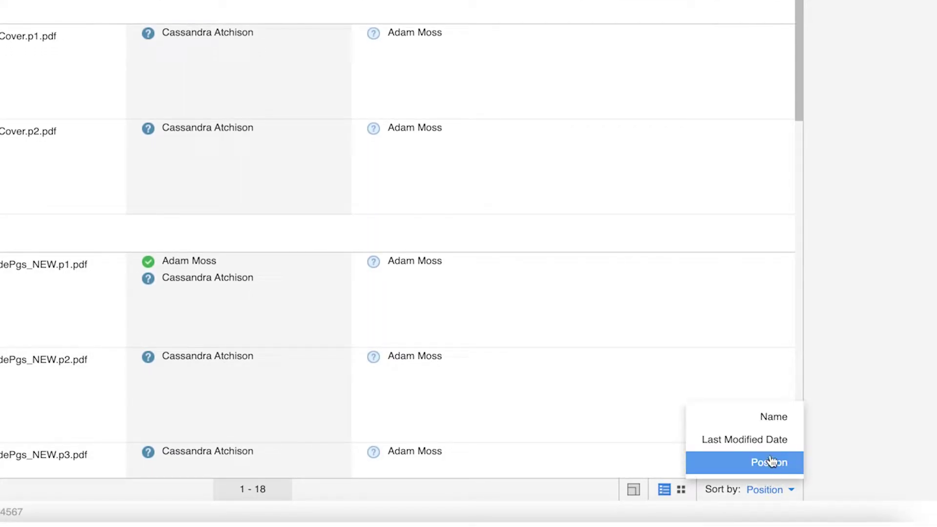
{"action": "left_click", "coordinate": [770, 439]}
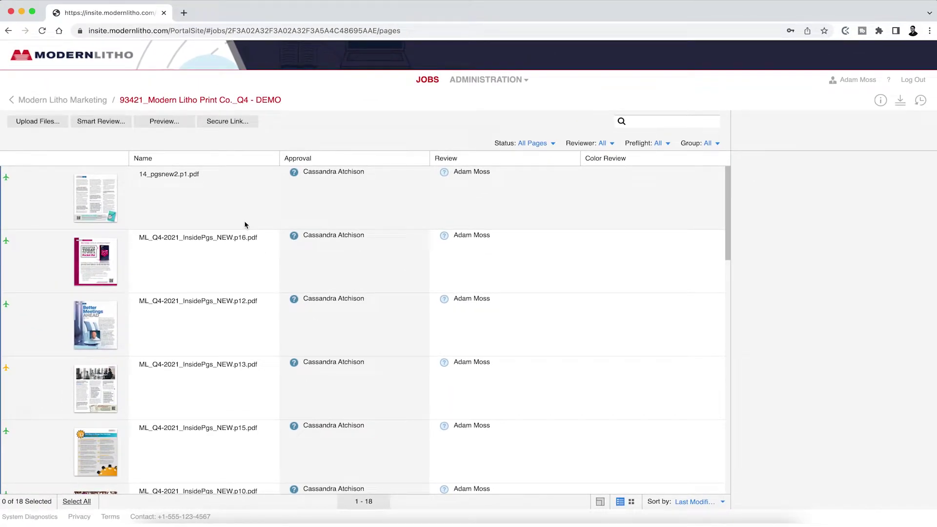
{"action": "left_click", "coordinate": [151, 125]}
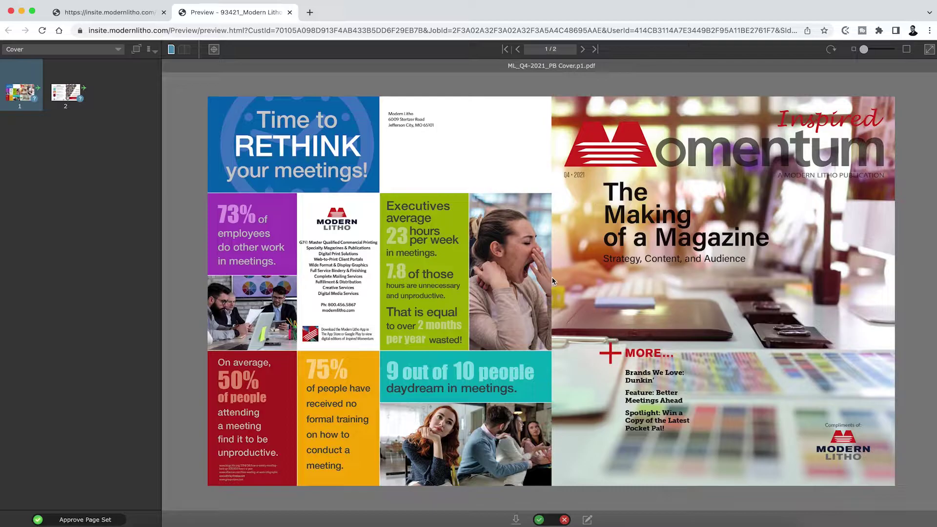
- Close the cover preview tab with Cmd+W to return to the page list
{"action": "key", "text": "super+w"}
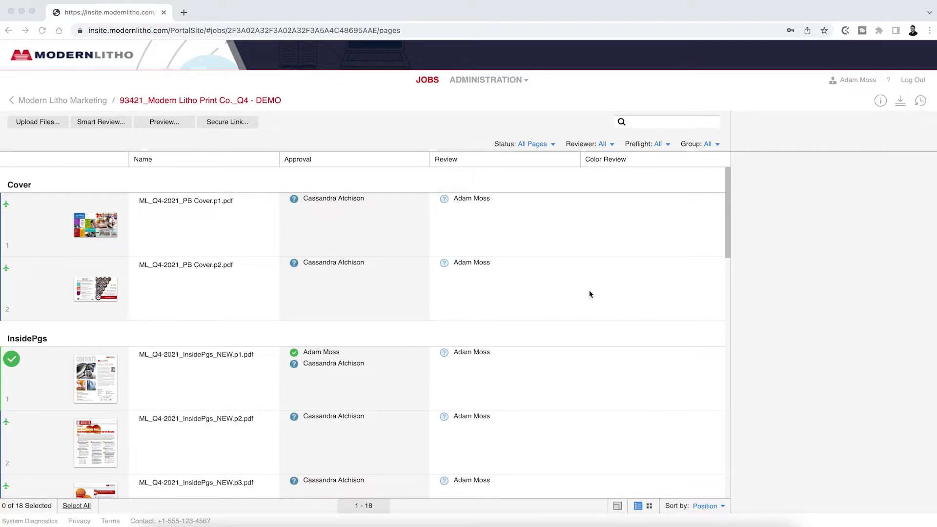
- In Smart Review, sort the files by Position and open ML_Q4-2021_PB Cover.p1.pdf in the viewer
{"action": "left_click", "coordinate": [112, 124]}
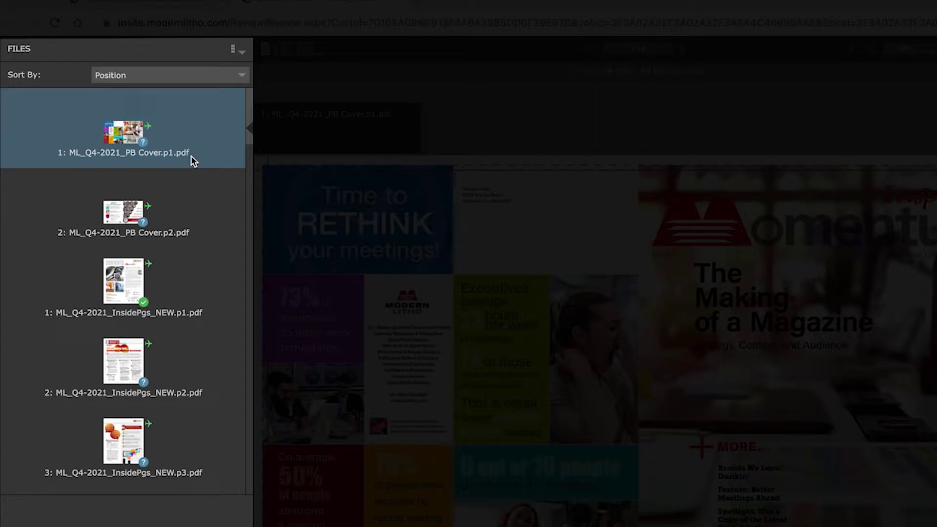
{"action": "scroll", "coordinate": [204, 271], "scroll_direction": "down", "scroll_amount": 3}
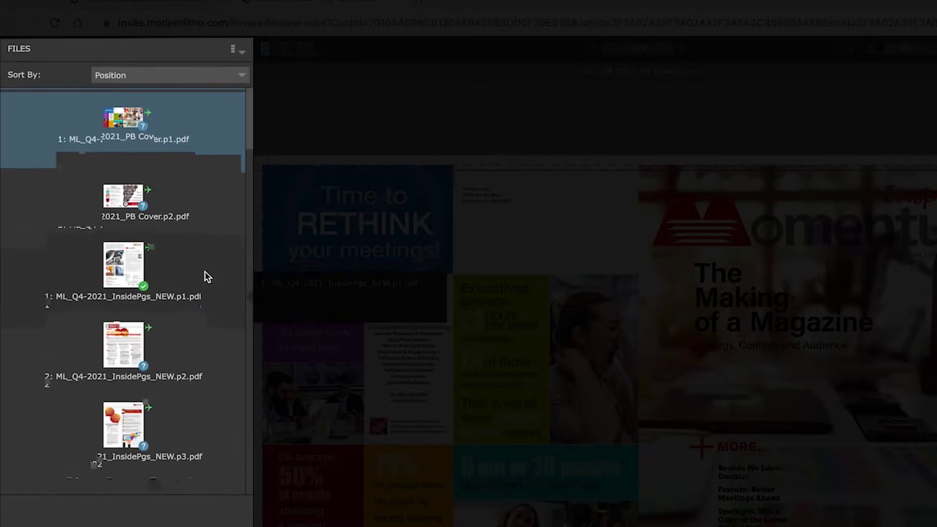
{"action": "scroll", "coordinate": [203, 271], "scroll_direction": "up", "scroll_amount": 5}
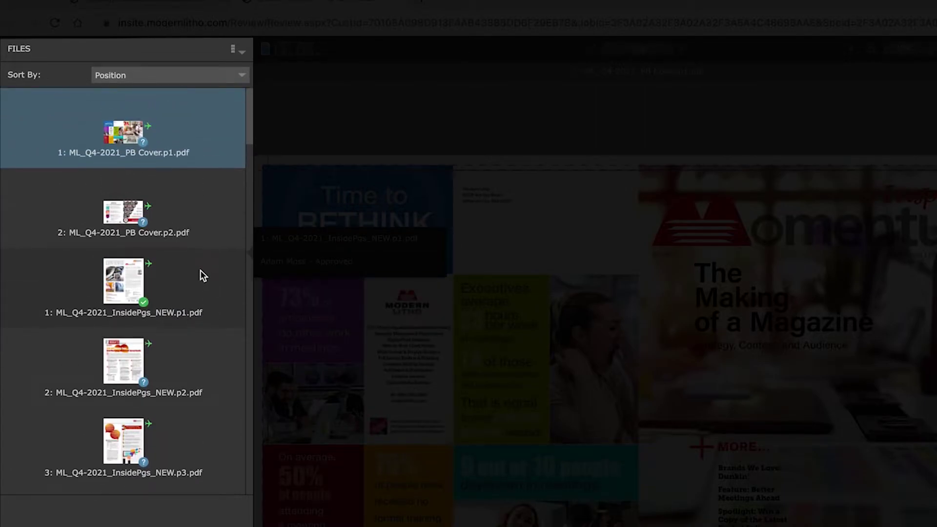
{"action": "left_click", "coordinate": [238, 78]}
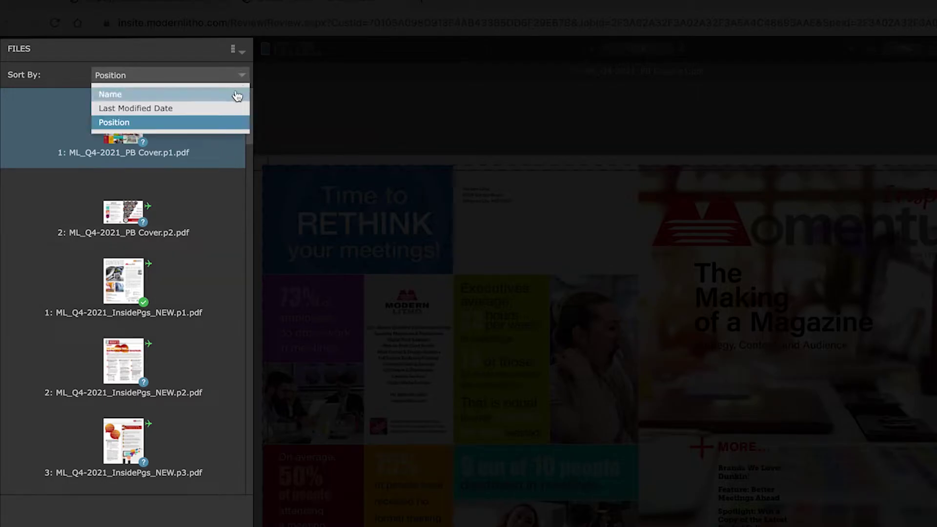
{"action": "left_click", "coordinate": [225, 122]}
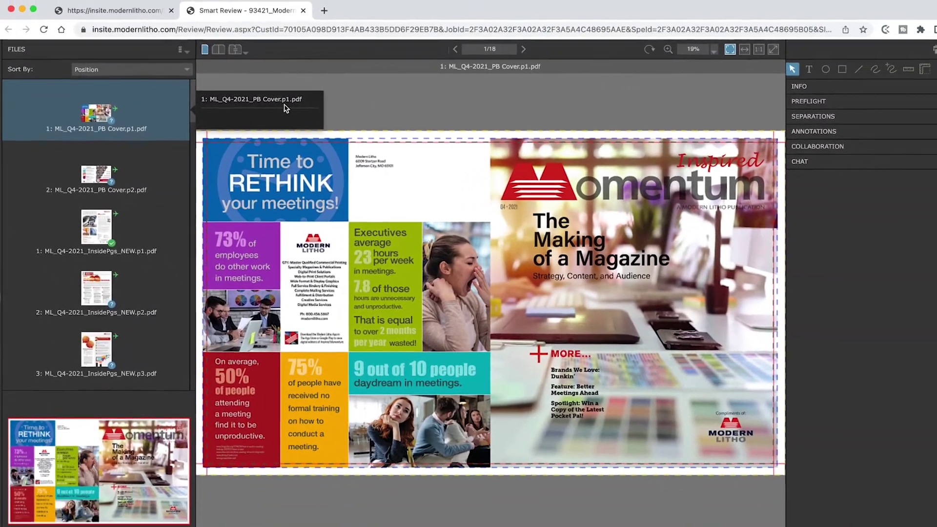
{"action": "double_click", "coordinate": [203, 118]}
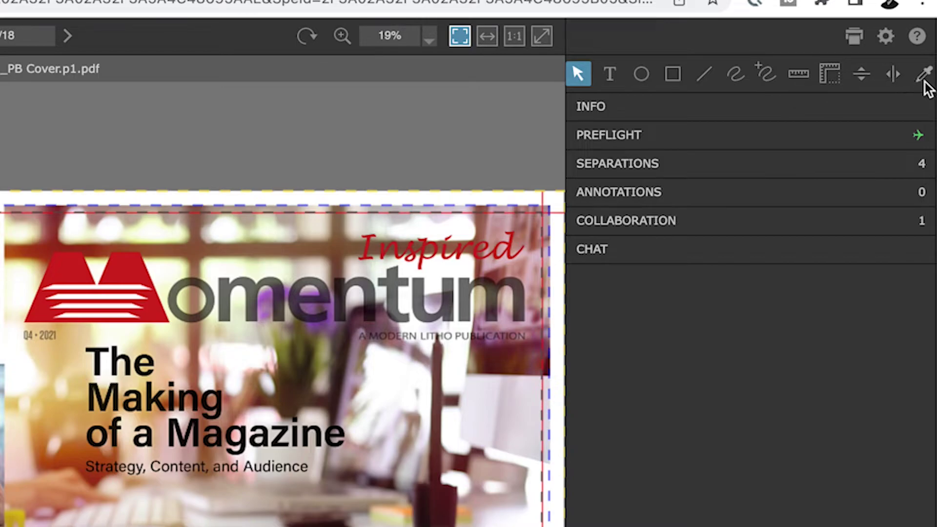
- Measure 1.77 inches vertically on the cover photo and sample the red logo's ink as 0/96/93/2 CMYK
{"action": "left_click", "coordinate": [792, 76]}
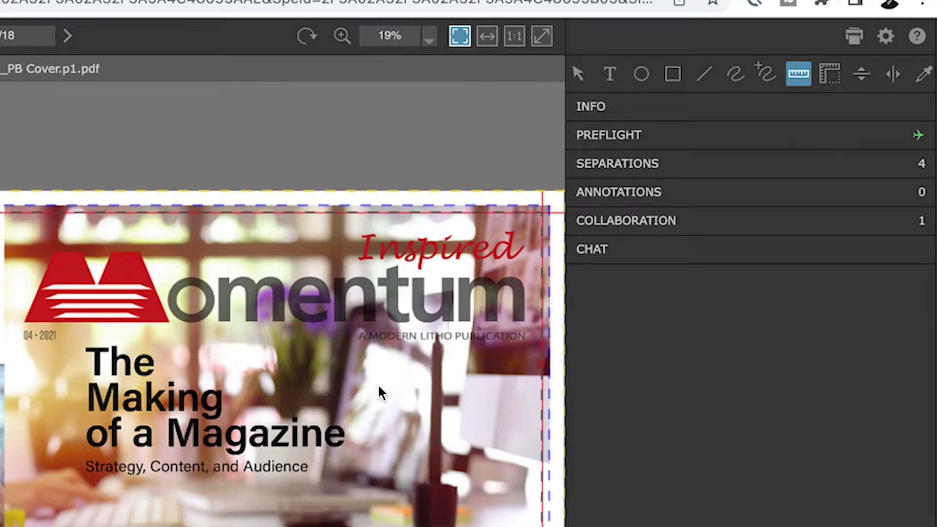
{"action": "left_click_drag", "start_coordinate": [379, 382], "coordinate": [380, 484]}
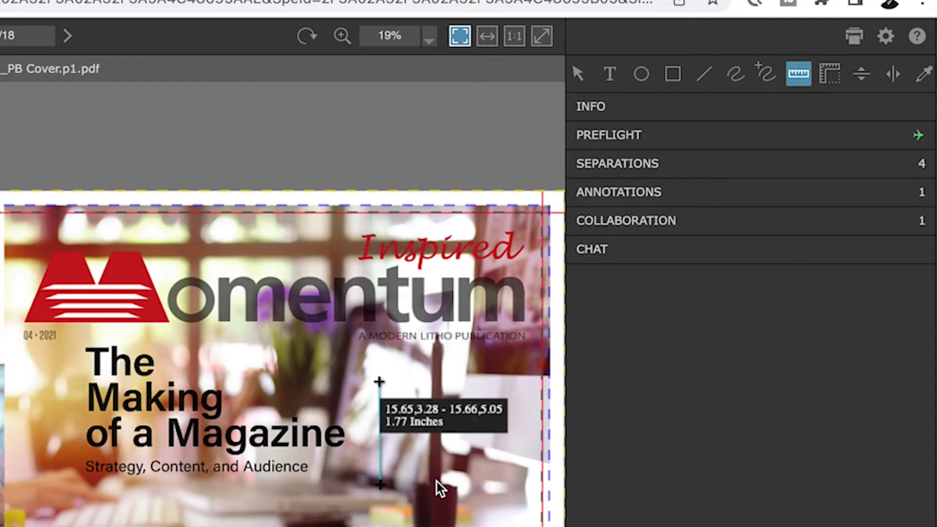
{"action": "left_click", "coordinate": [925, 78]}
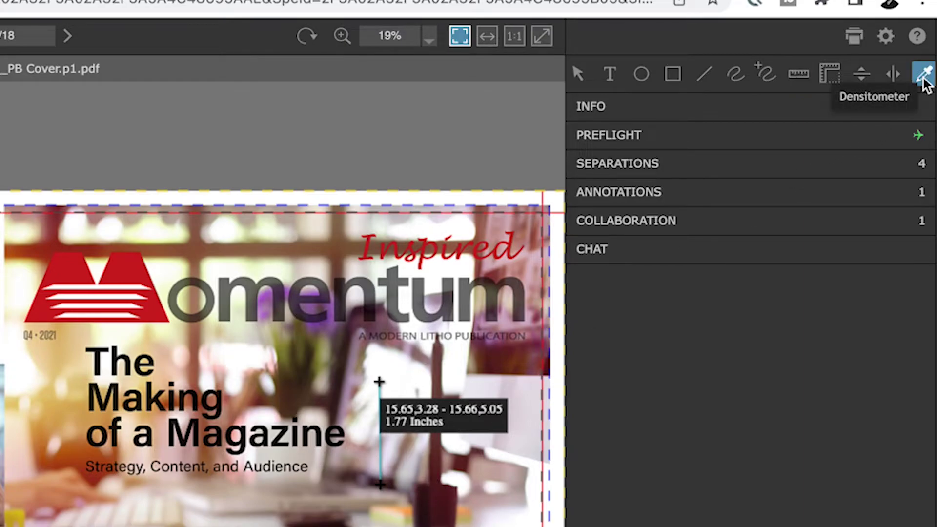
{"action": "left_click", "coordinate": [121, 267]}
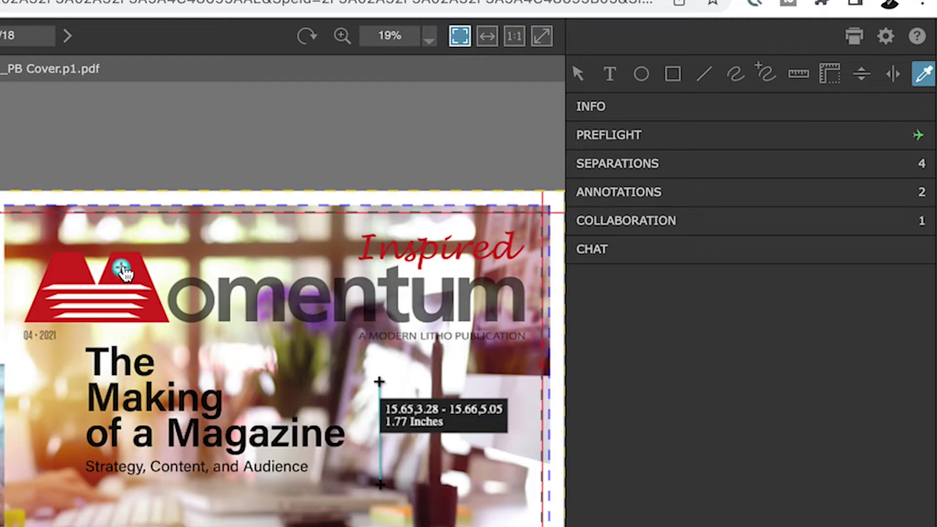
{"action": "mouse_move", "coordinate": [124, 273]}
{"action": "left_click", "coordinate": [688, 116]}
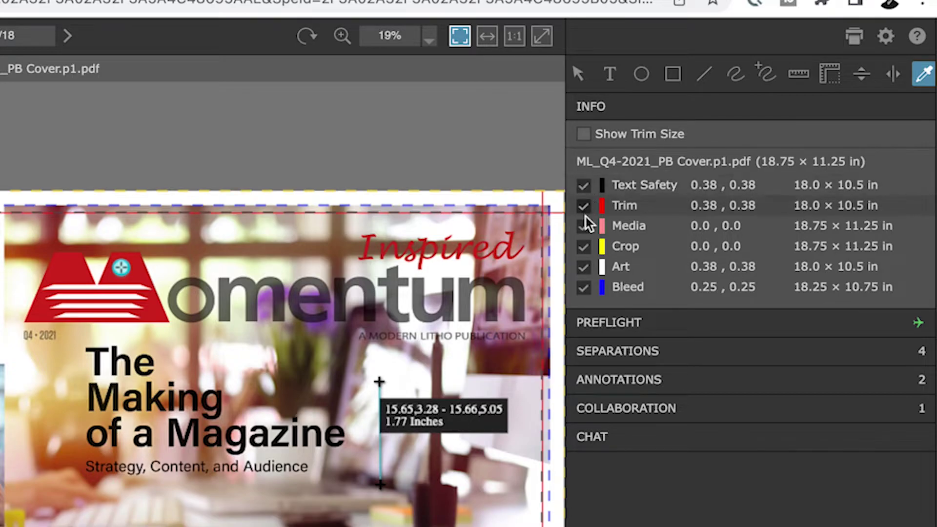
- Show the cover's preflight results and Cyan, Magenta, Yellow, Black separations, then collapse preflight
{"action": "left_click", "coordinate": [665, 329]}
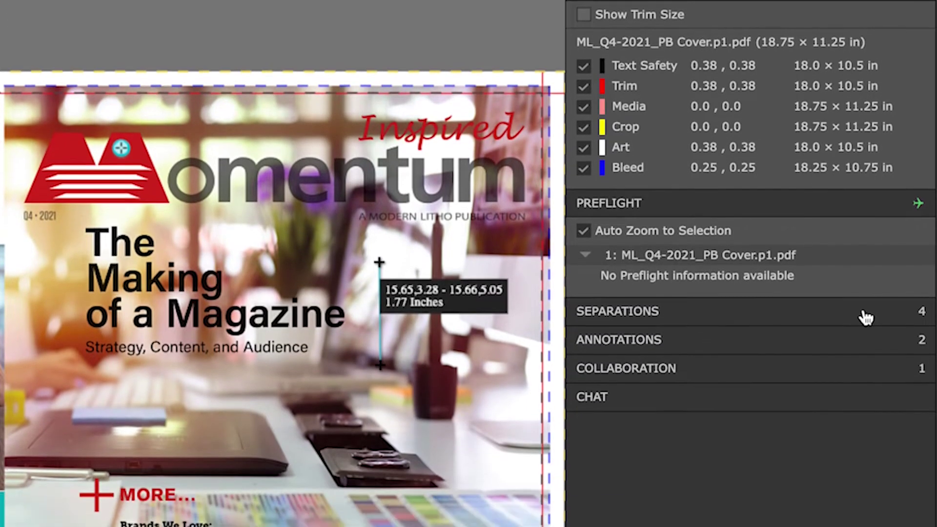
{"action": "left_click", "coordinate": [866, 437]}
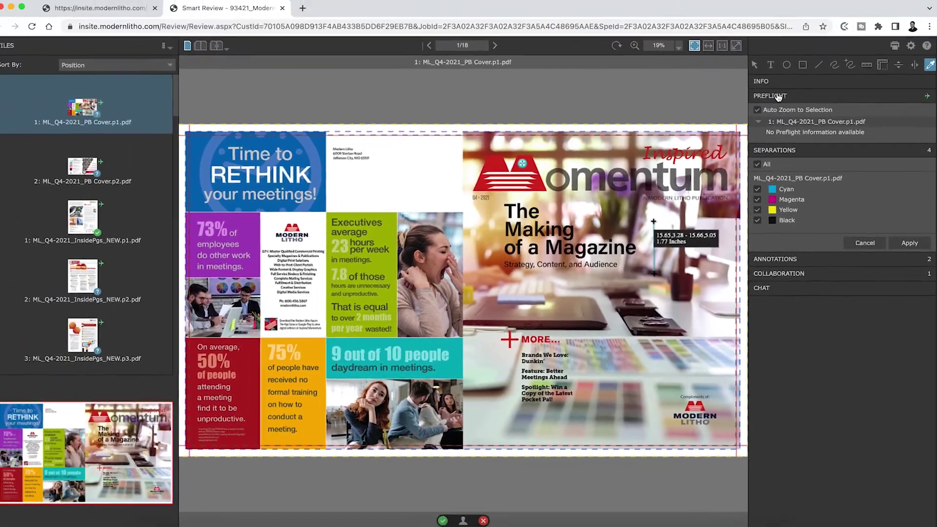
{"action": "left_click", "coordinate": [695, 94]}
- Collapse the separations, open ML_Q4-2021_PB Cover.p2.pdf, then return to the job's page list
{"action": "left_click", "coordinate": [778, 112]}
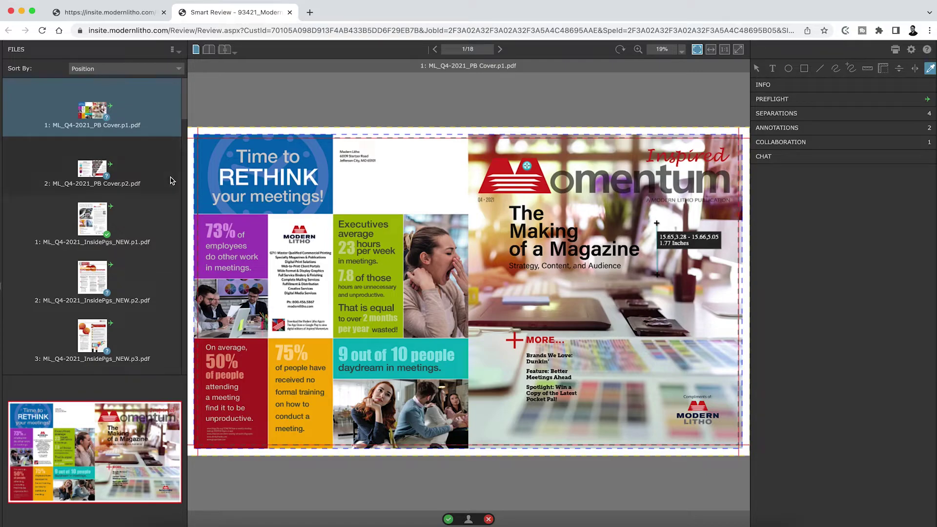
{"action": "left_click", "coordinate": [155, 177]}
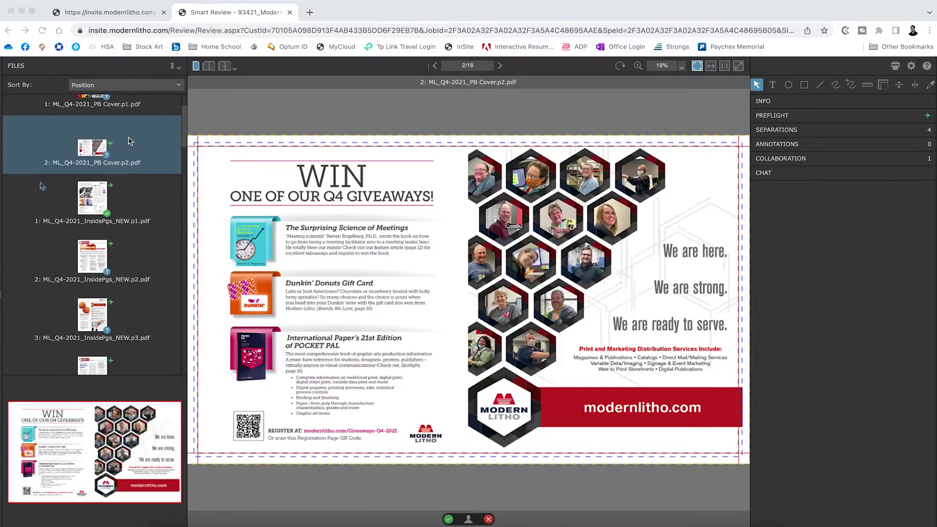
{"action": "scroll", "coordinate": [52, 196], "scroll_direction": "up", "scroll_amount": 1}
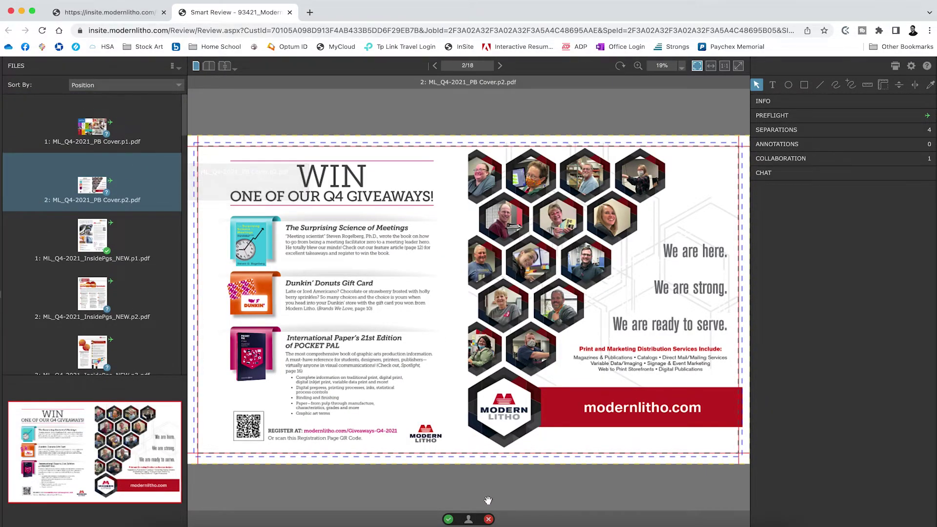
{"action": "mouse_move", "coordinate": [483, 520]}
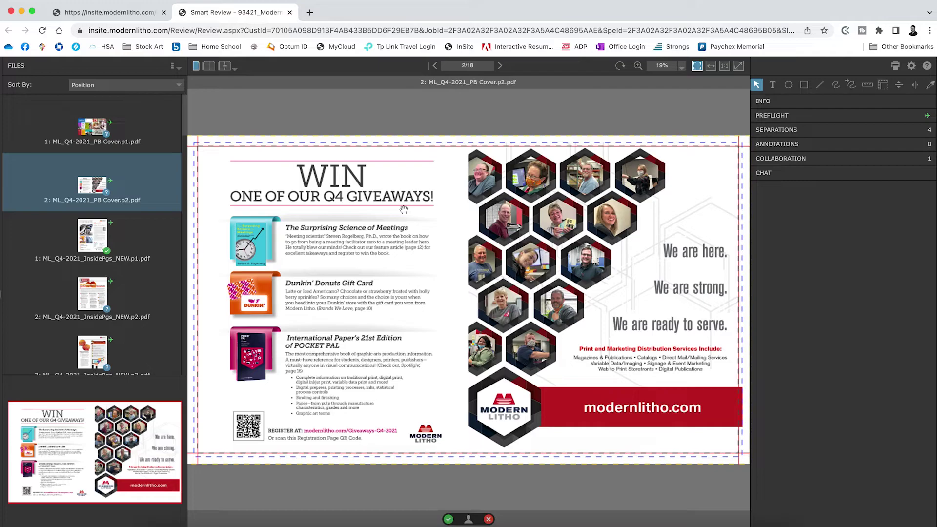
{"action": "left_click", "coordinate": [108, 16]}
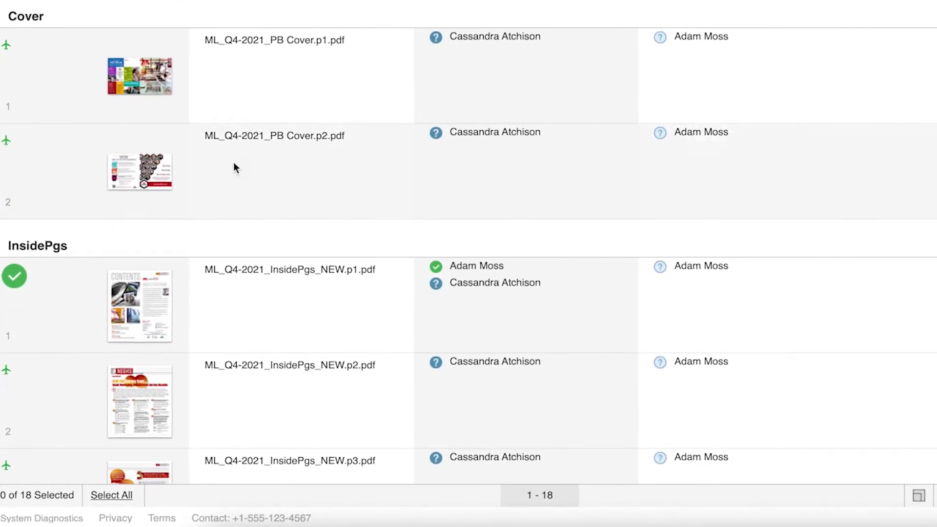
- Select all 18 pages of the DEMO job, then select only the ML_Q4-2021_PB Cover.p1.pdf page
{"action": "left_click", "coordinate": [101, 496]}
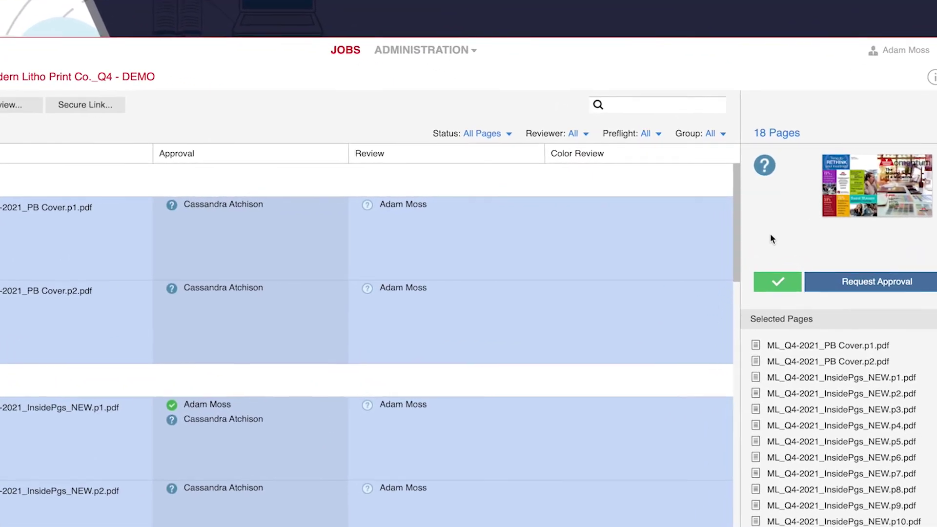
{"action": "left_click", "coordinate": [2, 244]}
- Set the DEMO page list's Status filter to Approval Requested
{"action": "left_click", "coordinate": [445, 129]}
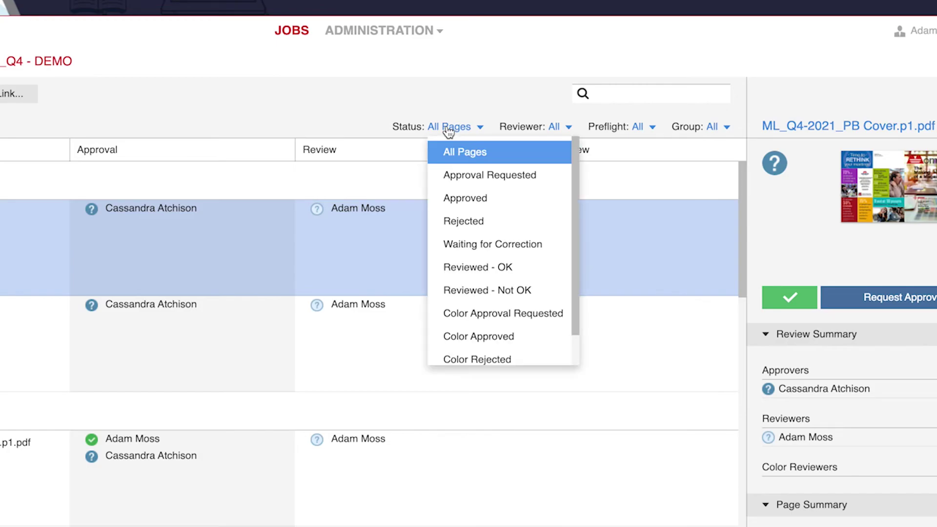
{"action": "left_click", "coordinate": [467, 176]}
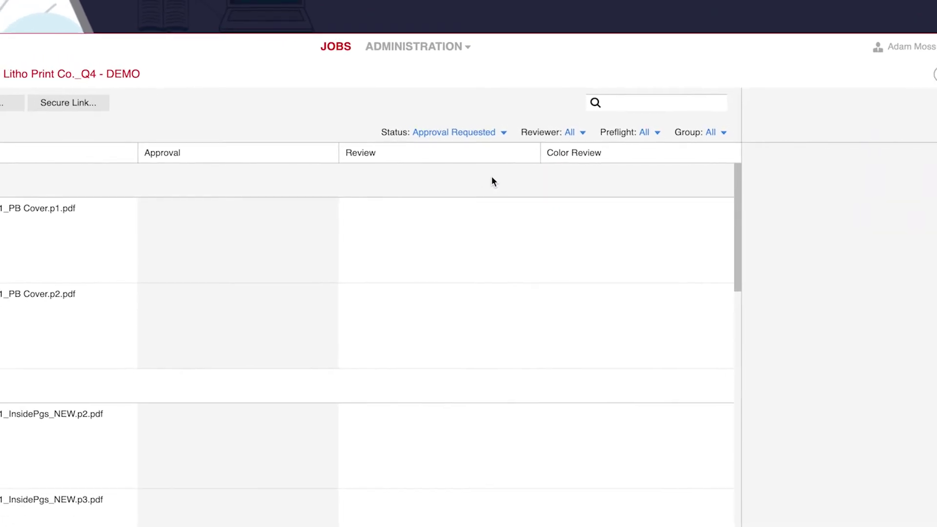